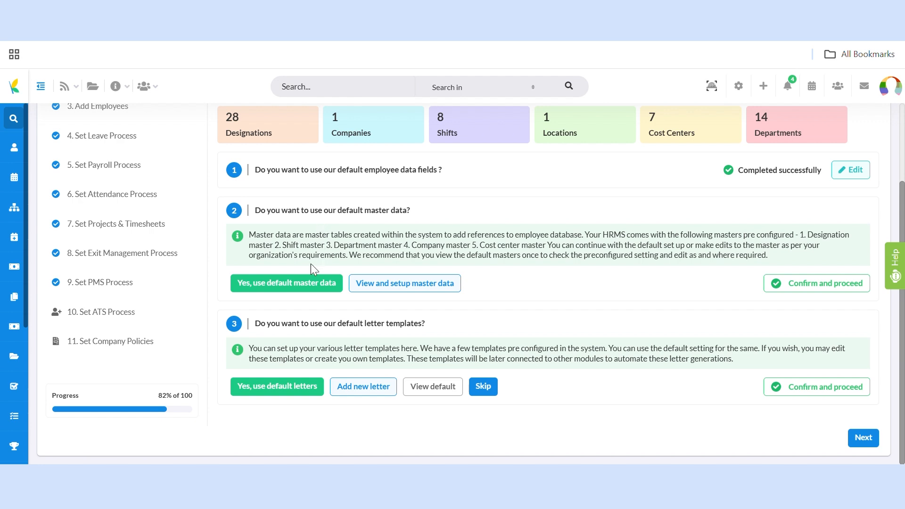
Accept the default master data, and reopen that question to show the setup sections for each master
{"action": "left_click", "coordinate": [315, 285]}
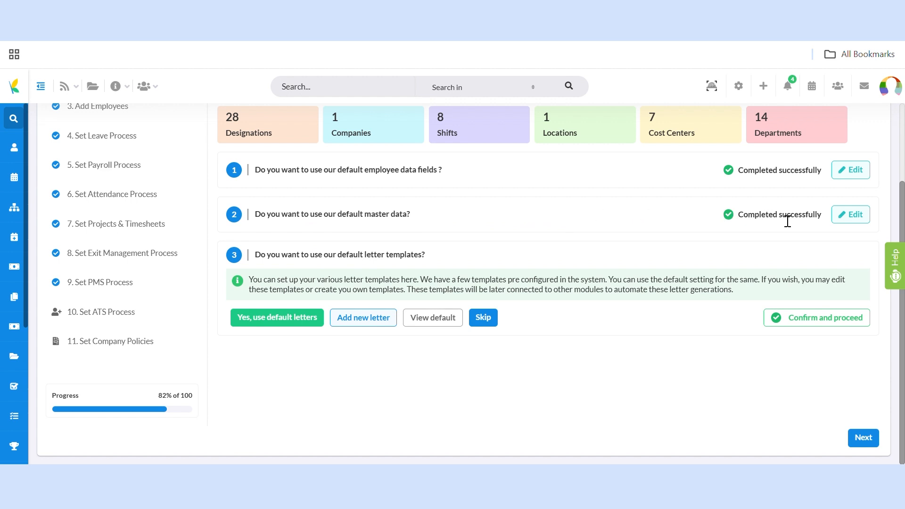
{"action": "left_click", "coordinate": [849, 223]}
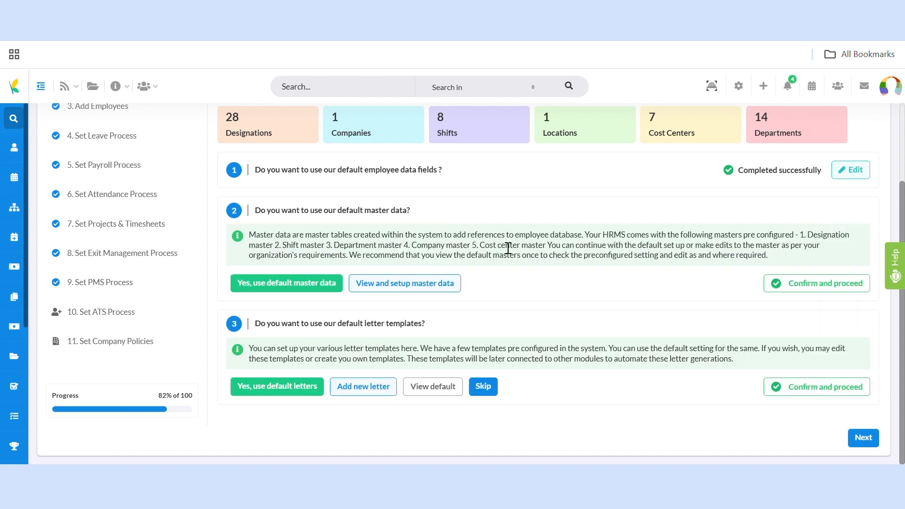
{"action": "left_click", "coordinate": [422, 285]}
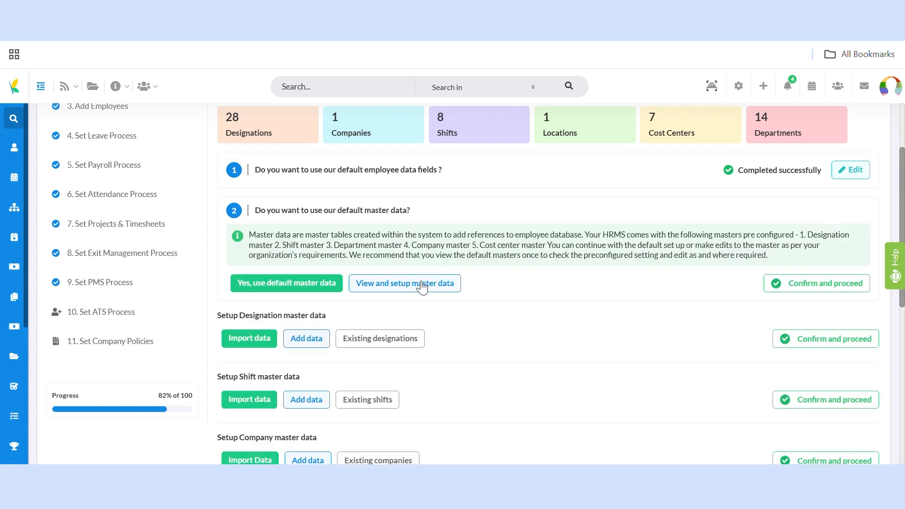
{"action": "scroll", "coordinate": [431, 280], "scroll_direction": "down", "scroll_amount": 2}
{"action": "scroll", "coordinate": [478, 267], "scroll_direction": "down", "scroll_amount": 2}
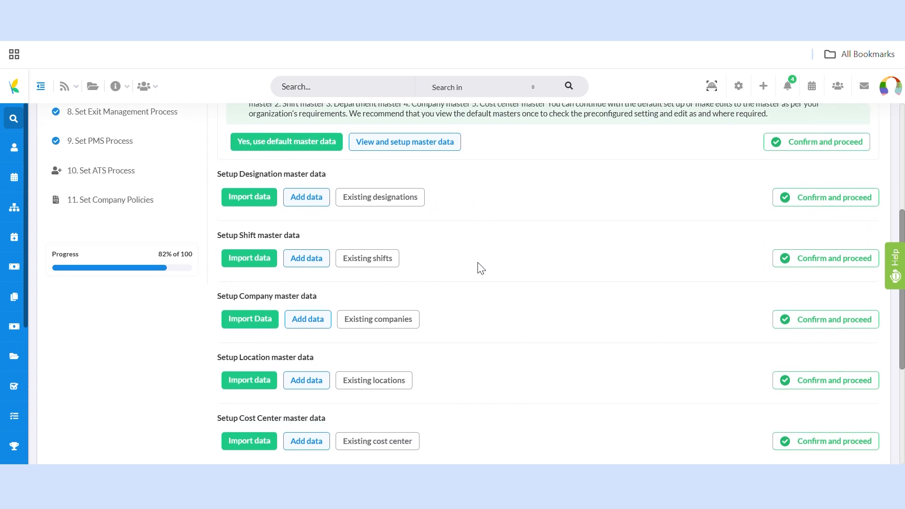
{"action": "scroll", "coordinate": [481, 268], "scroll_direction": "down", "scroll_amount": 3}
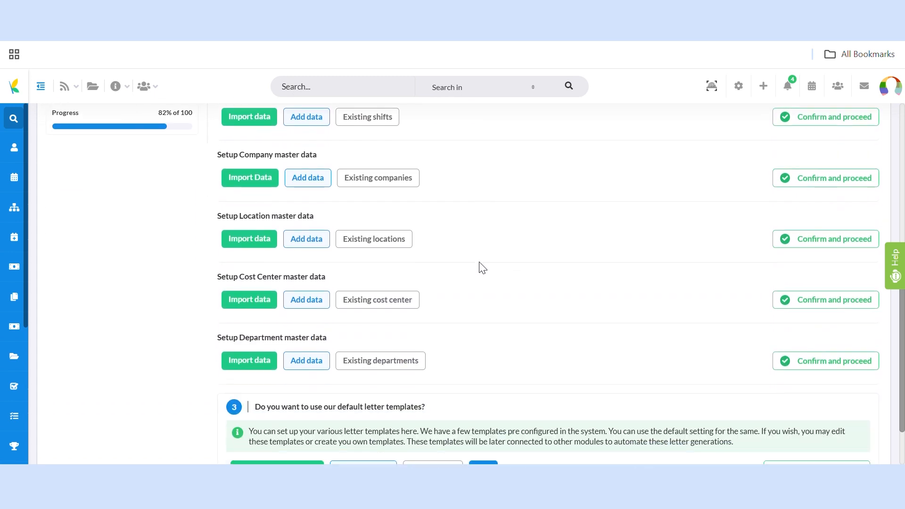
{"action": "scroll", "coordinate": [481, 268], "scroll_direction": "up", "scroll_amount": 2}
{"action": "scroll", "coordinate": [481, 268], "scroll_direction": "up", "scroll_amount": 4}
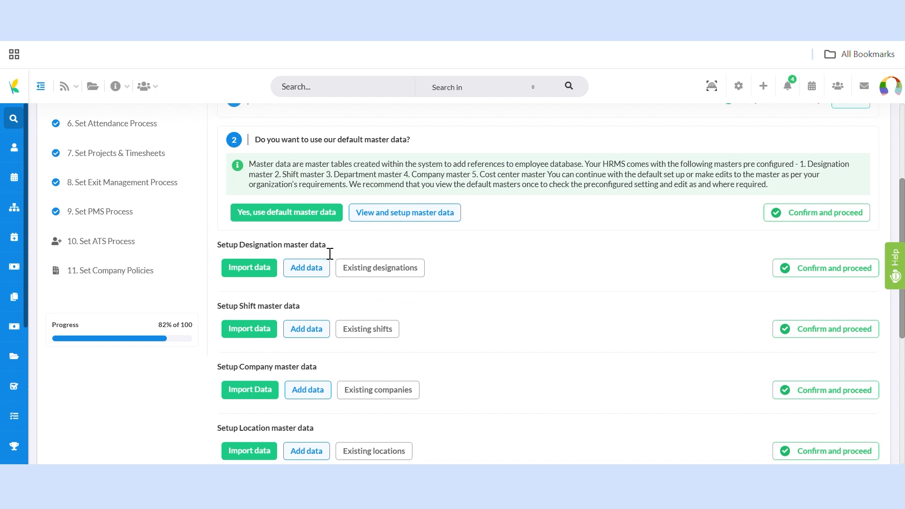
Try to import designation master data from a CSV file and upload it
{"action": "left_click", "coordinate": [263, 273]}
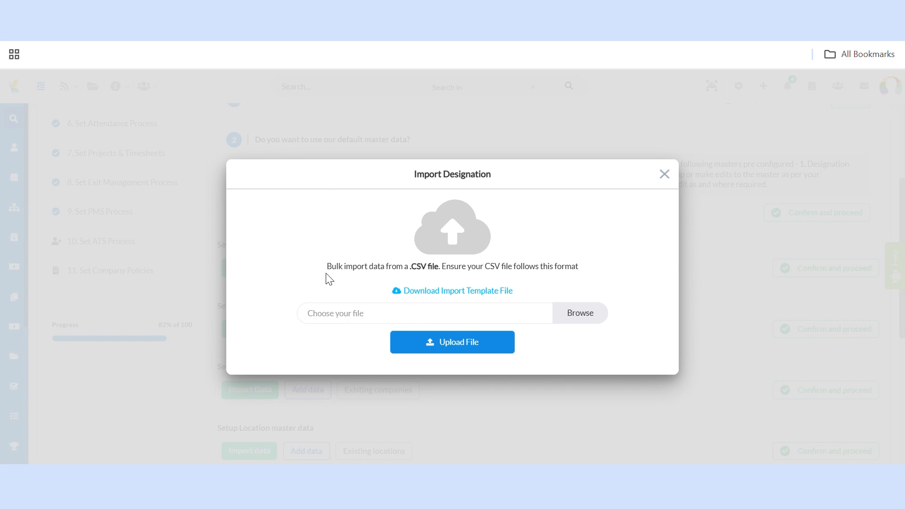
{"action": "left_click", "coordinate": [375, 309]}
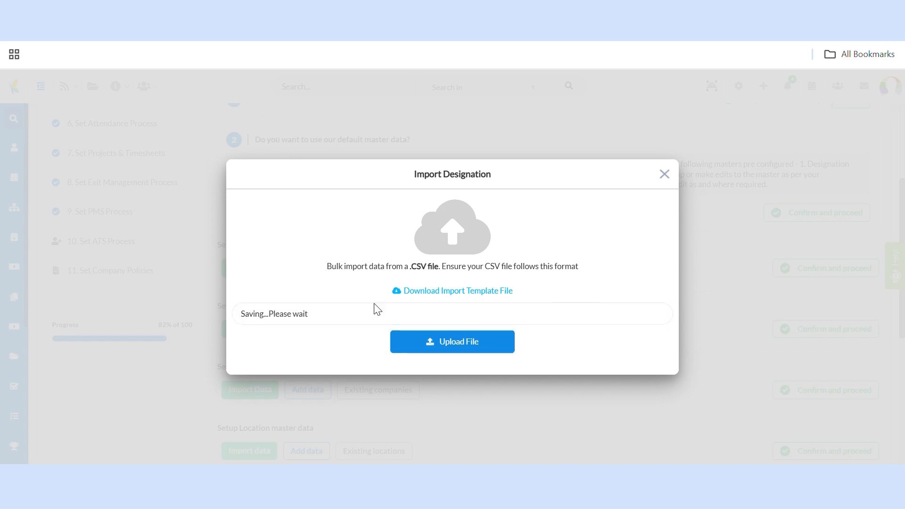
{"action": "left_click", "coordinate": [438, 343]}
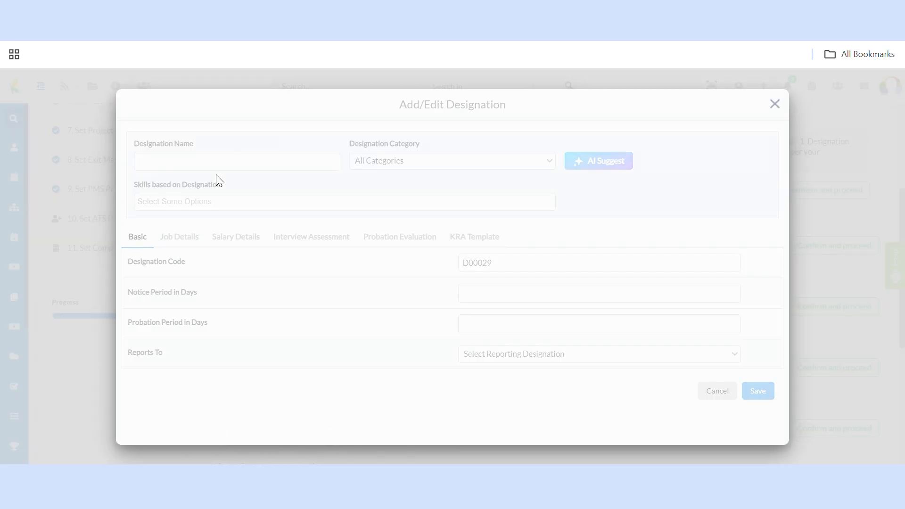
Fill in a new designation named Associate - Sales & BD in the Sales And Marketing category and generate its details with AI Suggest
{"action": "left_click", "coordinate": [224, 178]}
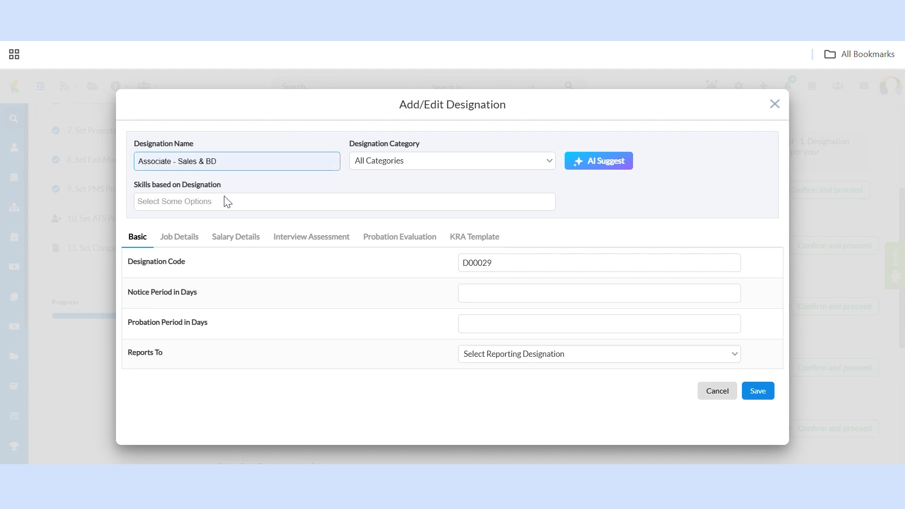
{"action": "left_click", "coordinate": [418, 165]}
{"action": "scroll", "coordinate": [425, 215], "scroll_direction": "down", "scroll_amount": 2}
{"action": "scroll", "coordinate": [426, 212], "scroll_direction": "down", "scroll_amount": 10}
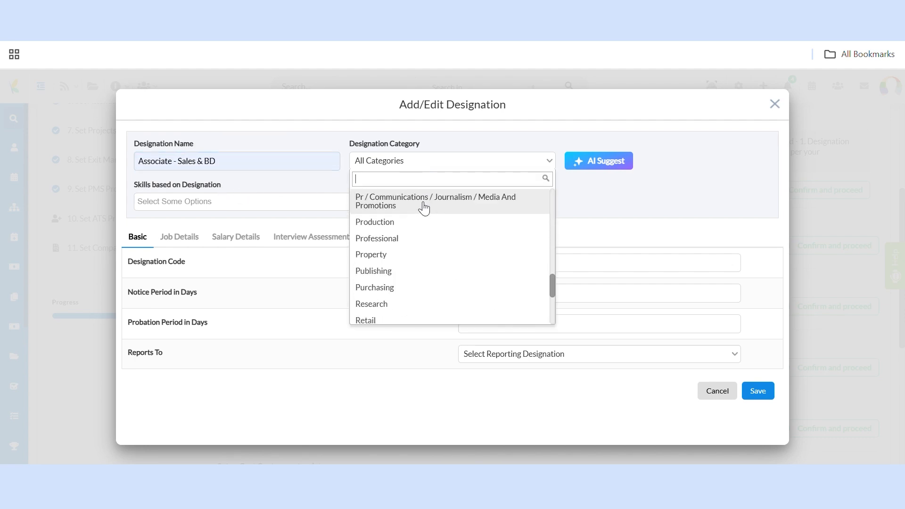
{"action": "left_click", "coordinate": [424, 206]}
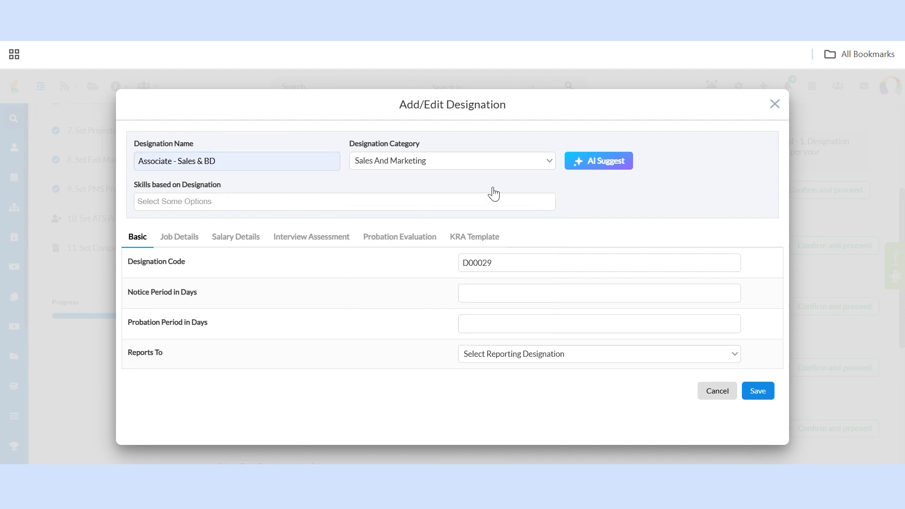
{"action": "left_click", "coordinate": [613, 165]}
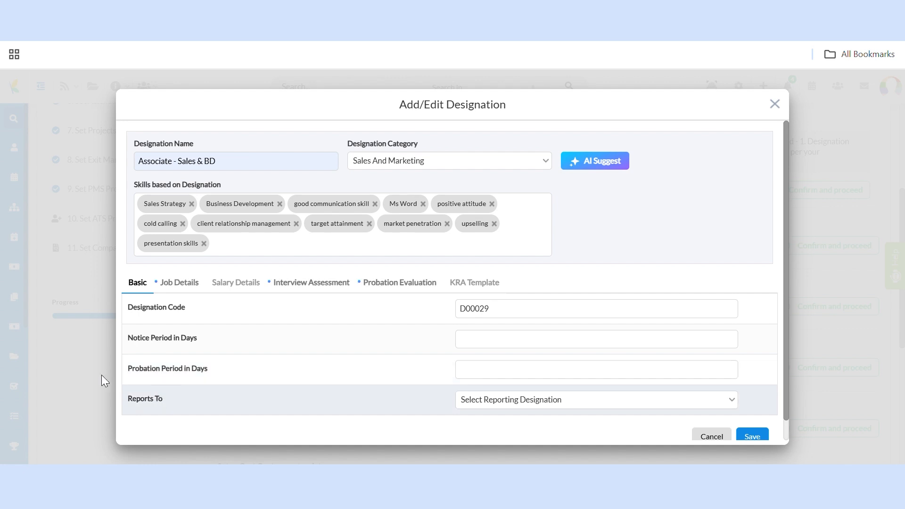
Examine the new designation's job roles and its salary details, including earnings, deductions and formula keywords
{"action": "left_click", "coordinate": [163, 289]}
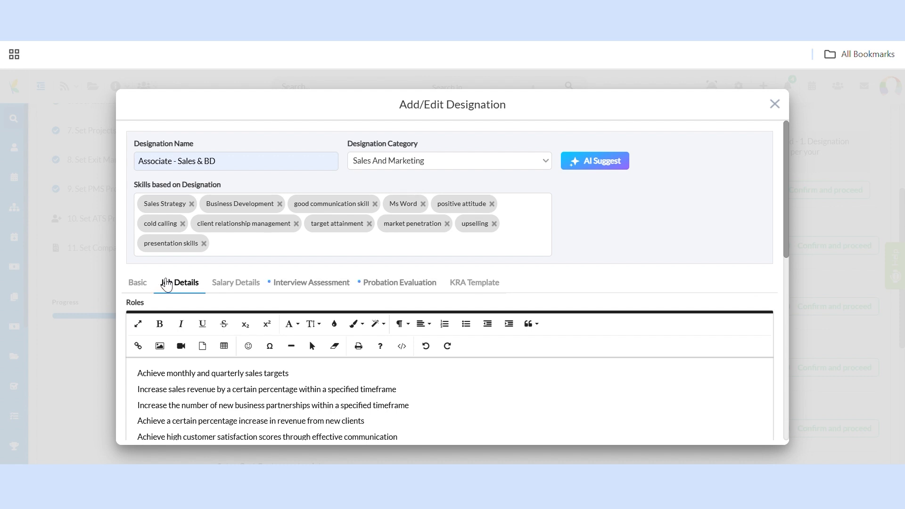
{"action": "left_click", "coordinate": [245, 297]}
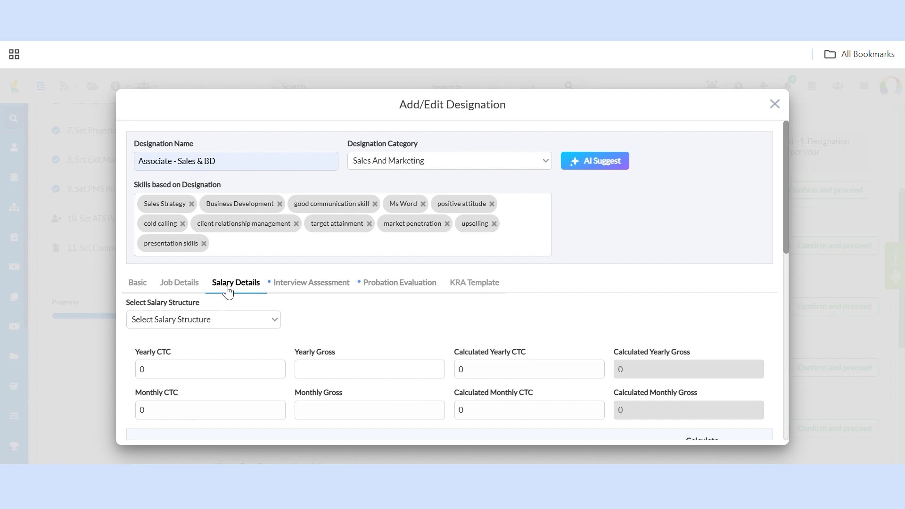
{"action": "scroll", "coordinate": [228, 294], "scroll_direction": "down", "scroll_amount": 5}
{"action": "scroll", "coordinate": [226, 292], "scroll_direction": "down", "scroll_amount": 2}
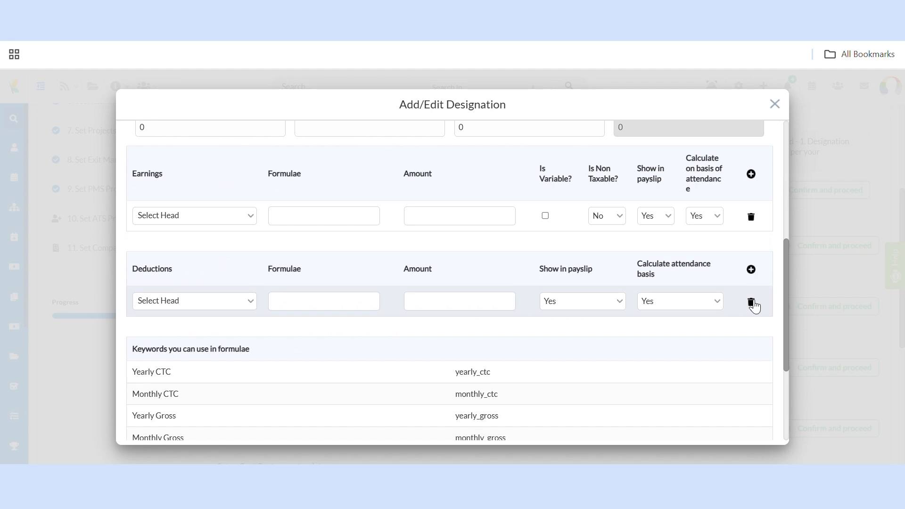
{"action": "scroll", "coordinate": [755, 307], "scroll_direction": "down", "scroll_amount": 4}
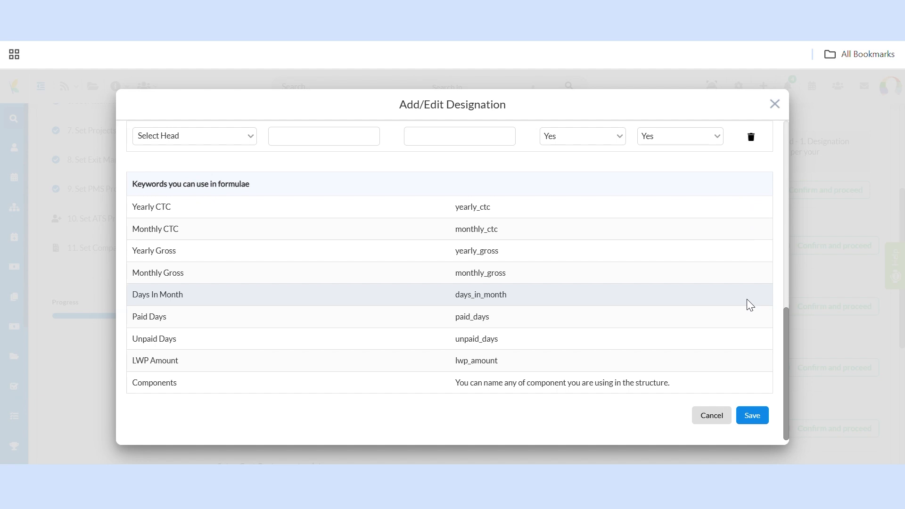
{"action": "scroll", "coordinate": [751, 306], "scroll_direction": "up", "scroll_amount": 10}
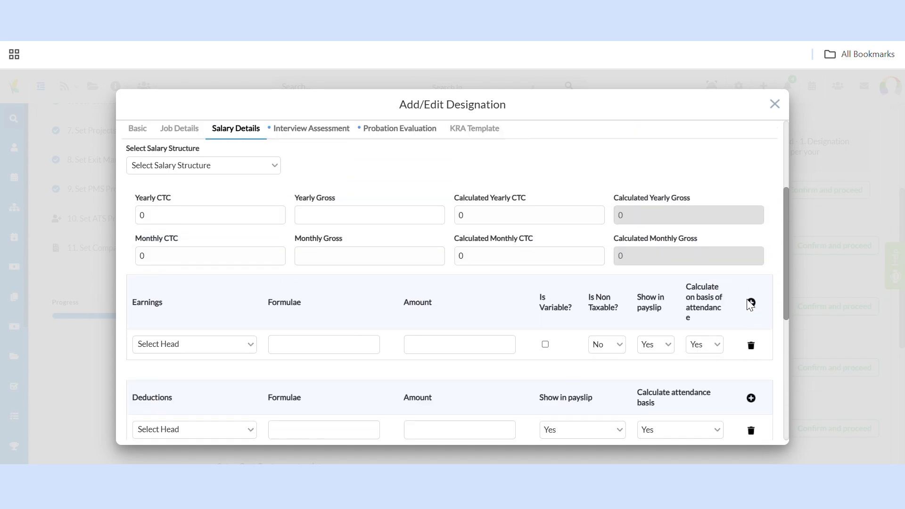
Review the designation's interview assessment questions, probation evaluation attributes and KRA template, and cancel the form
{"action": "left_click", "coordinate": [333, 264]}
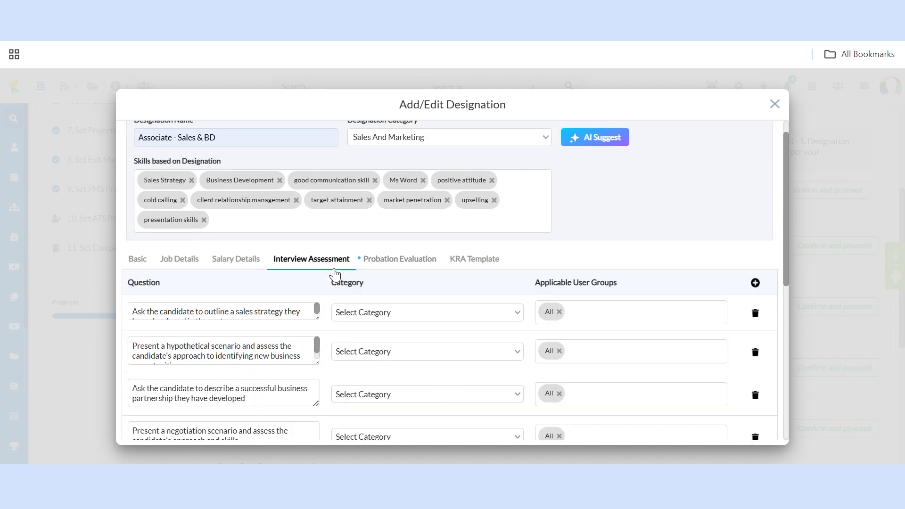
{"action": "left_click", "coordinate": [360, 313]}
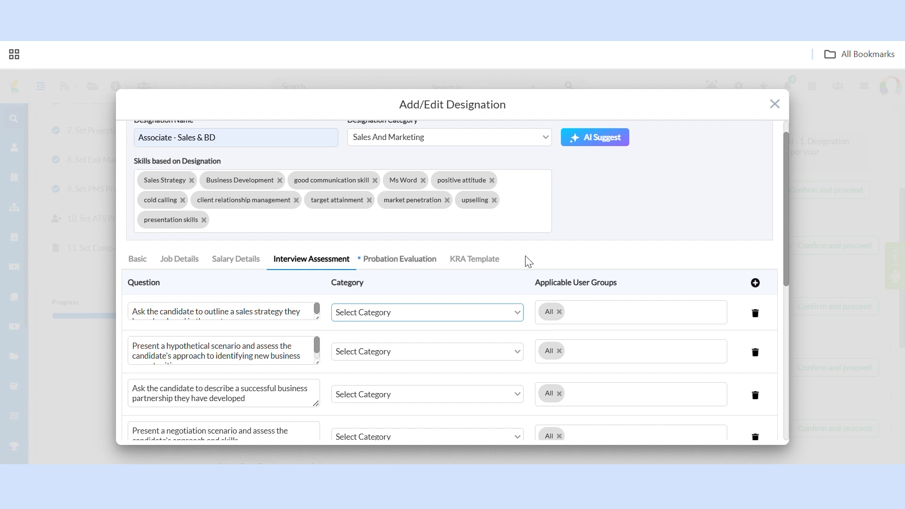
{"action": "left_click", "coordinate": [399, 264]}
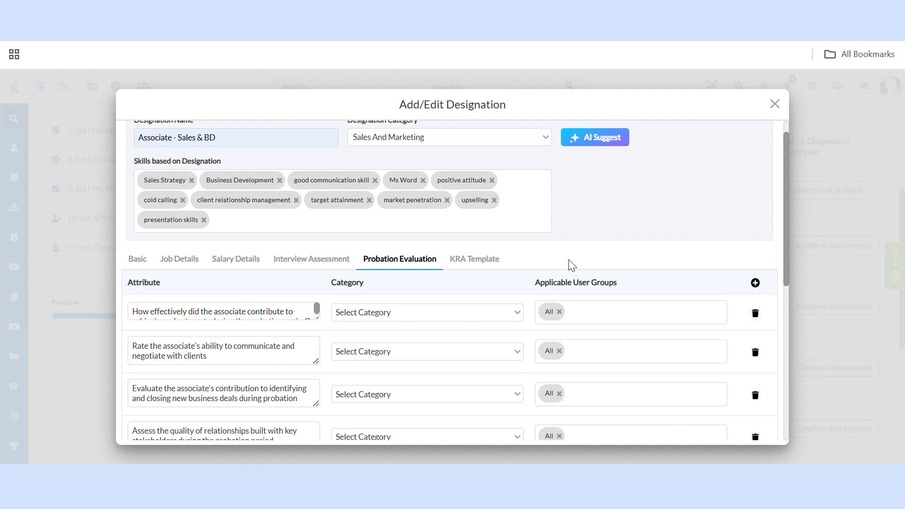
{"action": "left_click", "coordinate": [492, 267]}
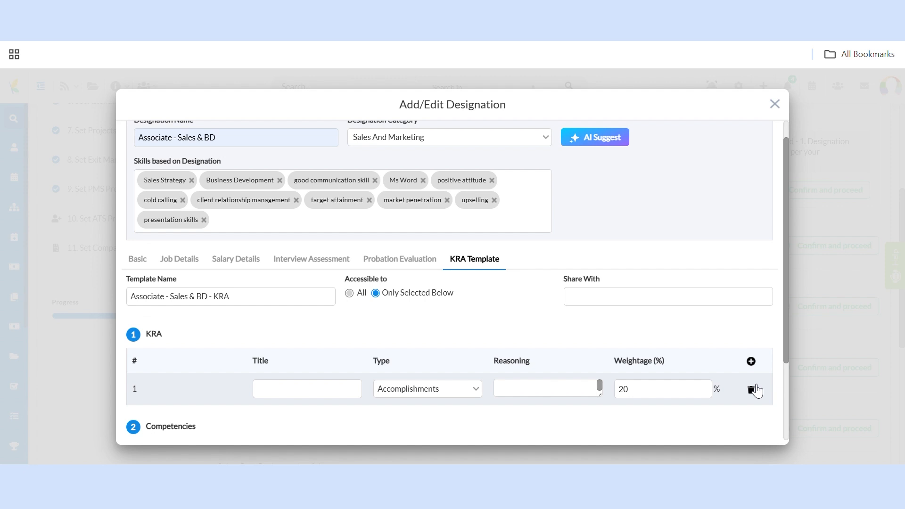
{"action": "scroll", "coordinate": [756, 391], "scroll_direction": "down", "scroll_amount": 2}
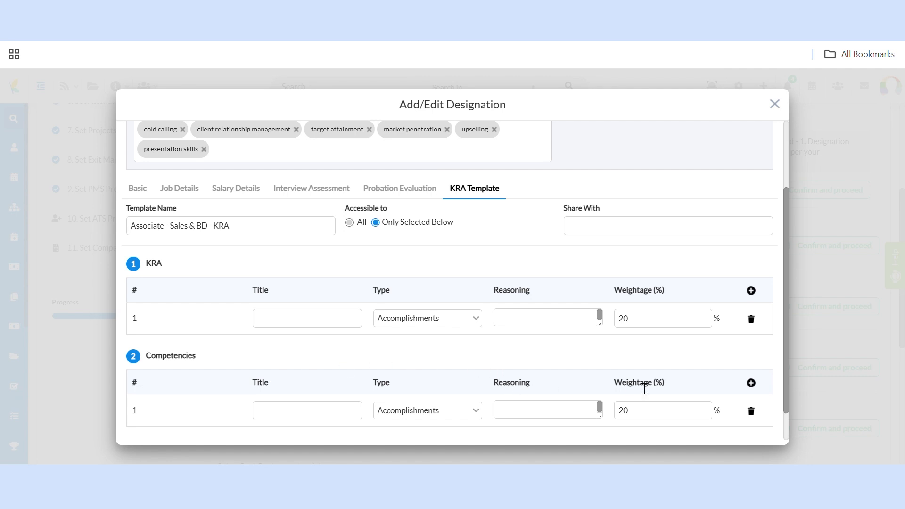
{"action": "scroll", "coordinate": [645, 390], "scroll_direction": "down", "scroll_amount": 1}
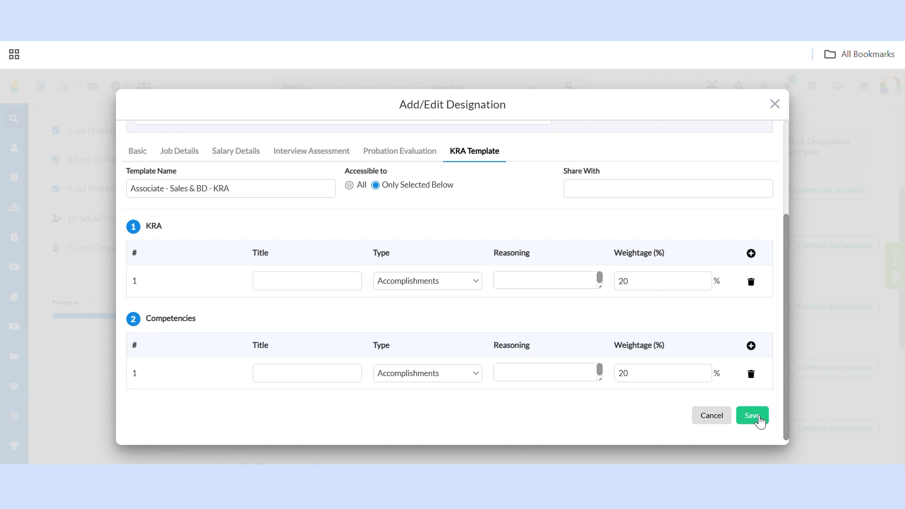
{"action": "left_click", "coordinate": [728, 421]}
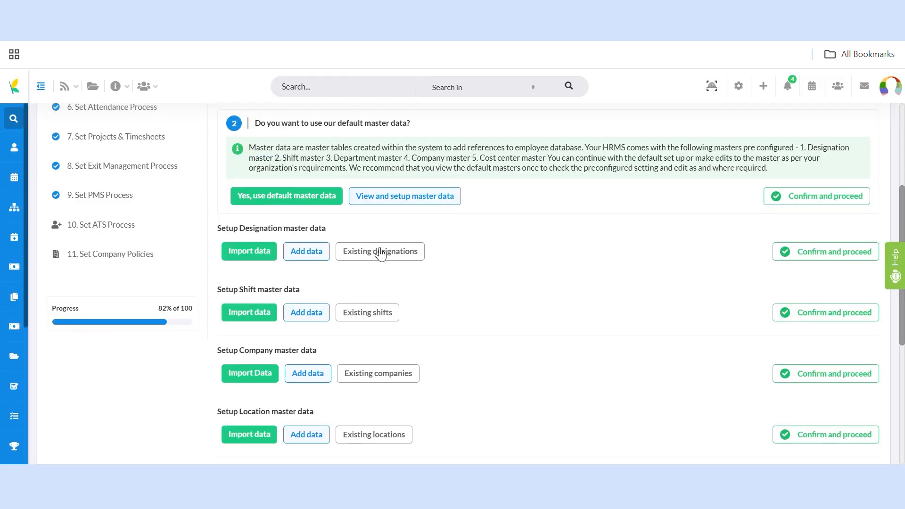
Select all entries in the list of existing designations, and view the Apprentice designation's edit form and cancel it
{"action": "left_click", "coordinate": [380, 252]}
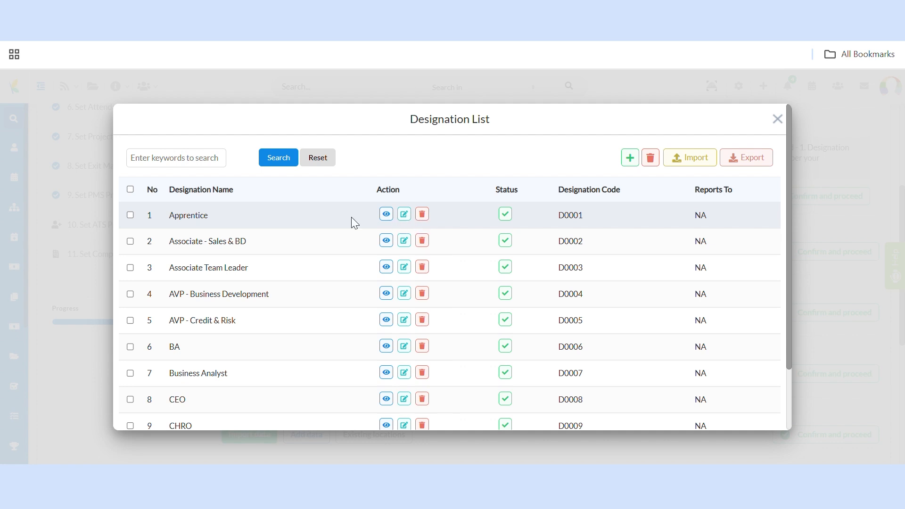
{"action": "left_click", "coordinate": [131, 190]}
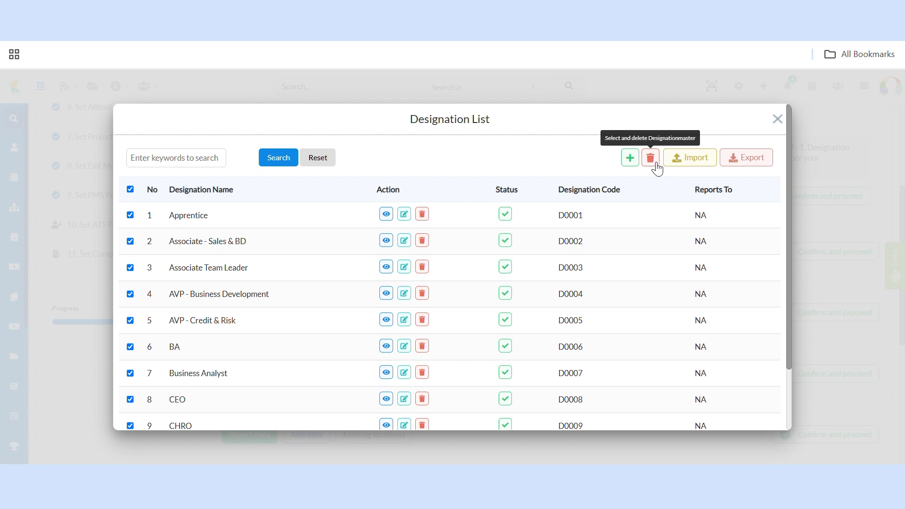
{"action": "left_click", "coordinate": [406, 215]}
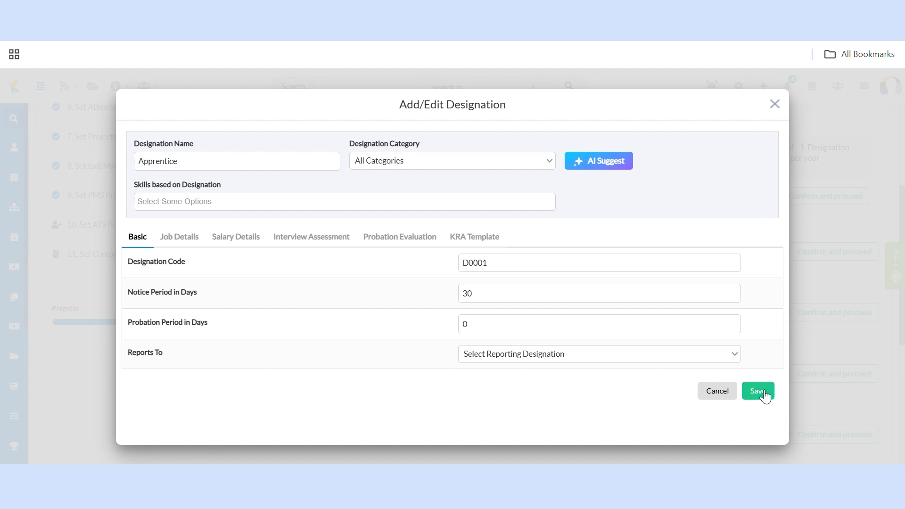
{"action": "left_click", "coordinate": [728, 396]}
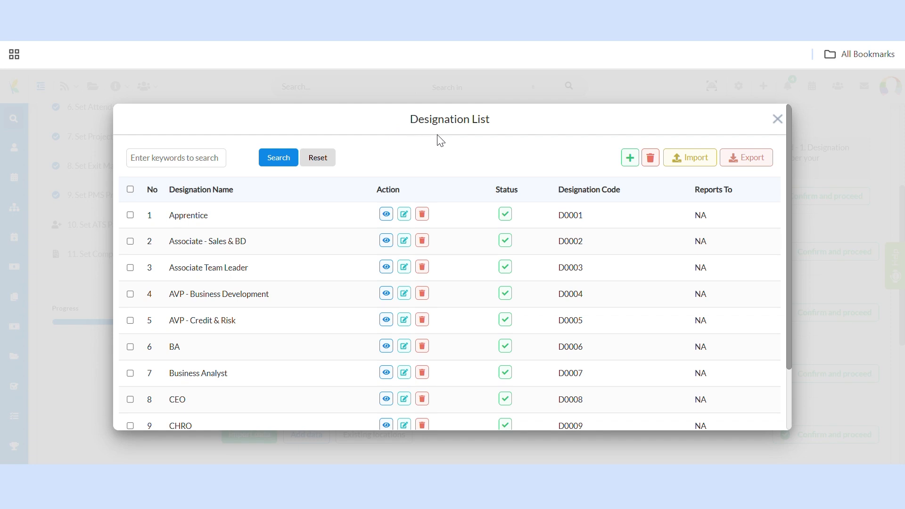